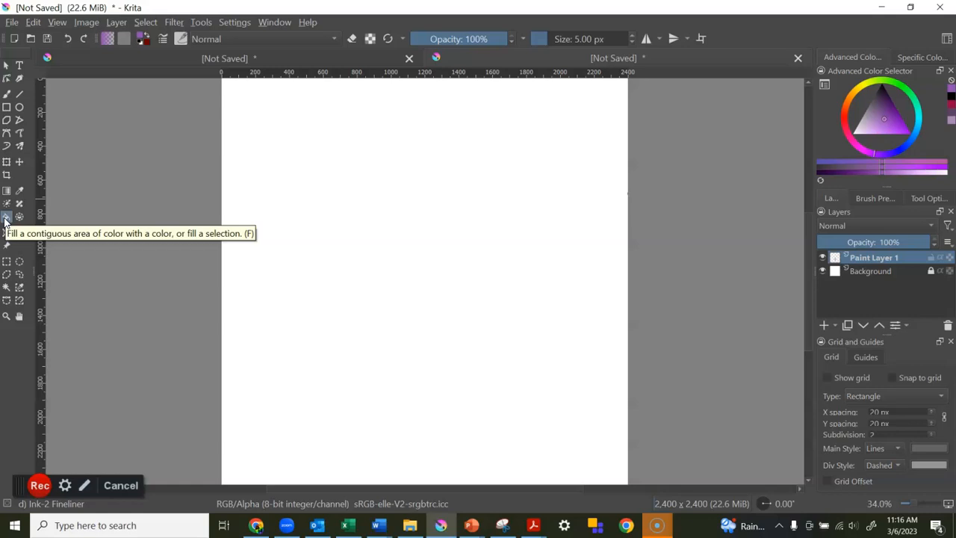
Draw a black-outlined rectangle in the upper left of the canvas and fill it with purple
left_click(6, 220)
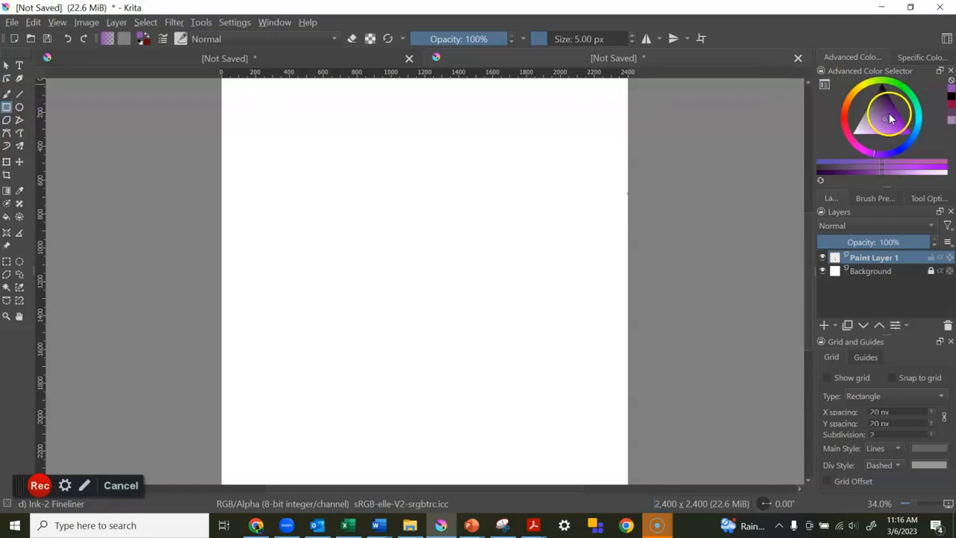
left_click(951, 95)
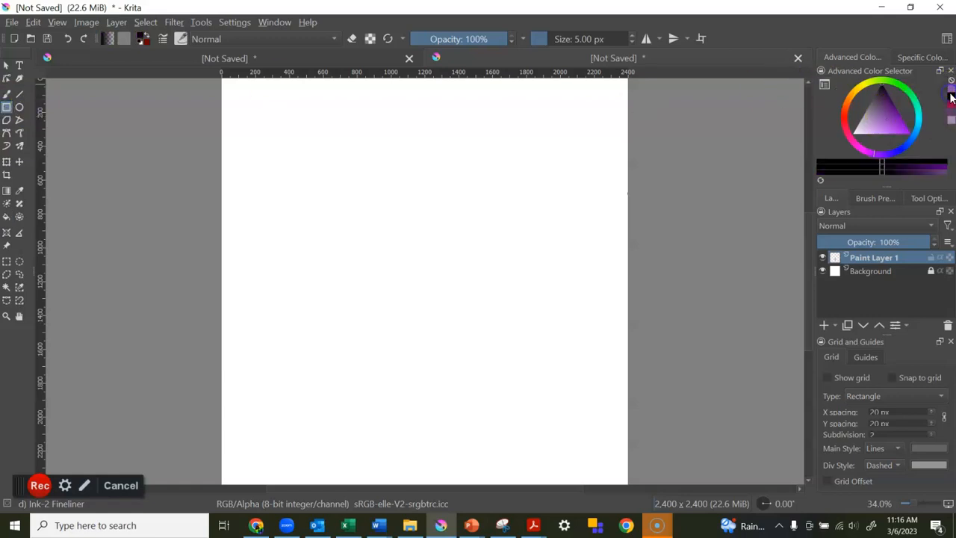
left_click_drag(280, 119, 381, 195)
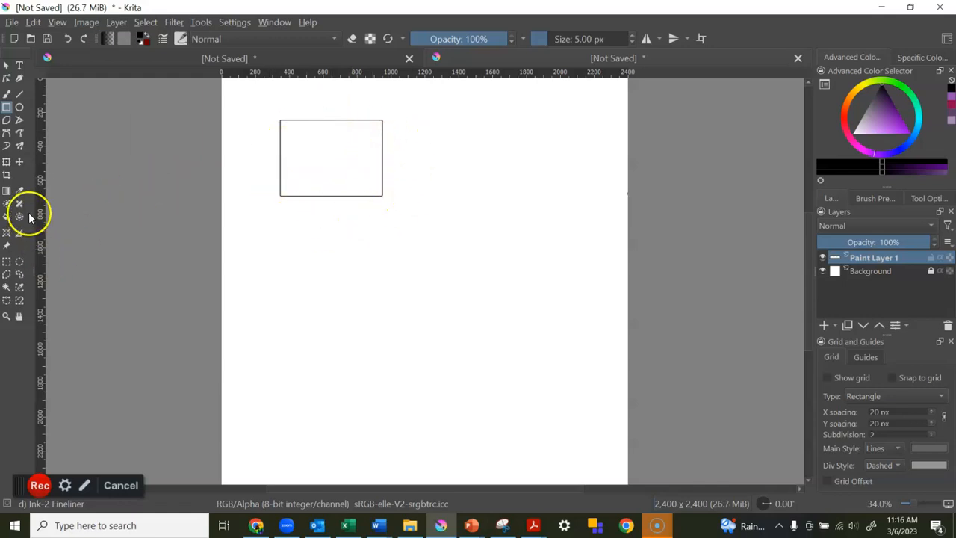
left_click(6, 218)
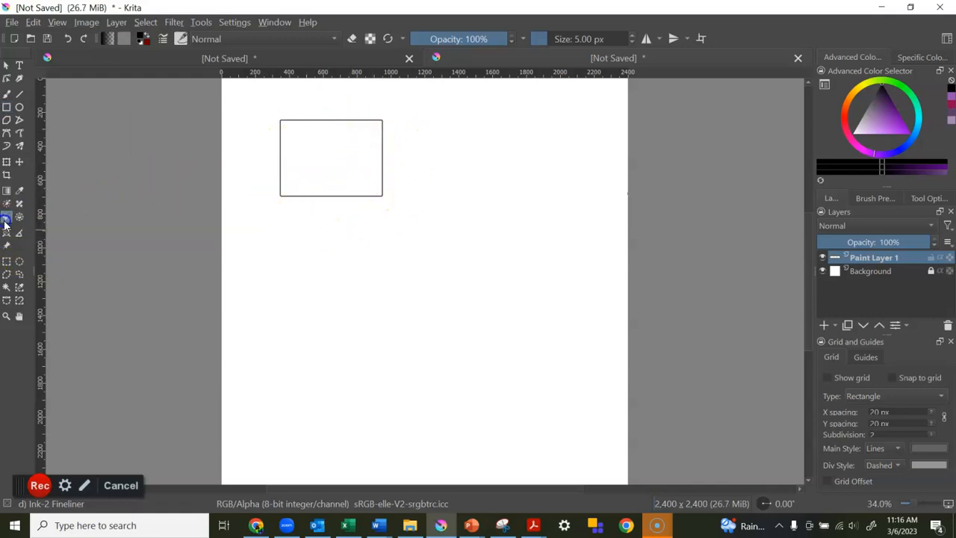
left_click(952, 97)
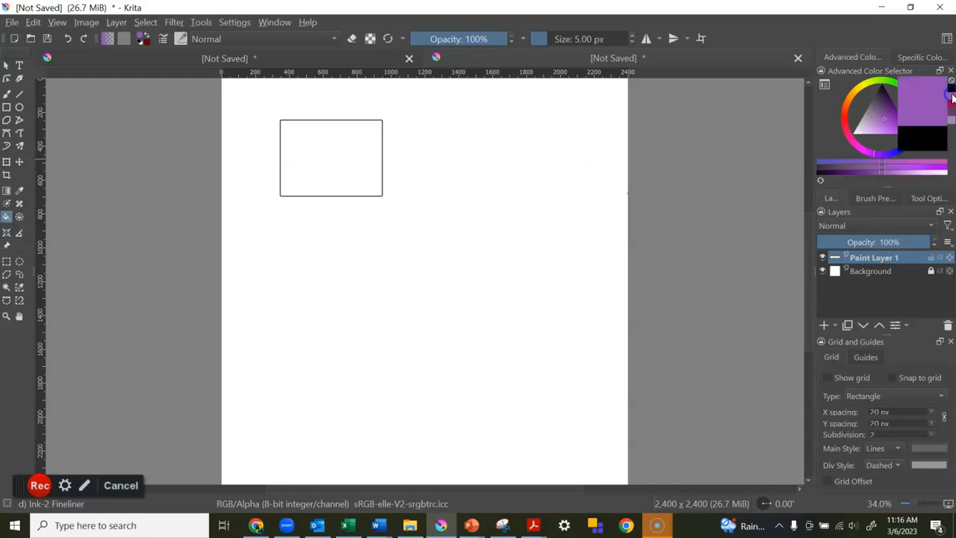
left_click(324, 154)
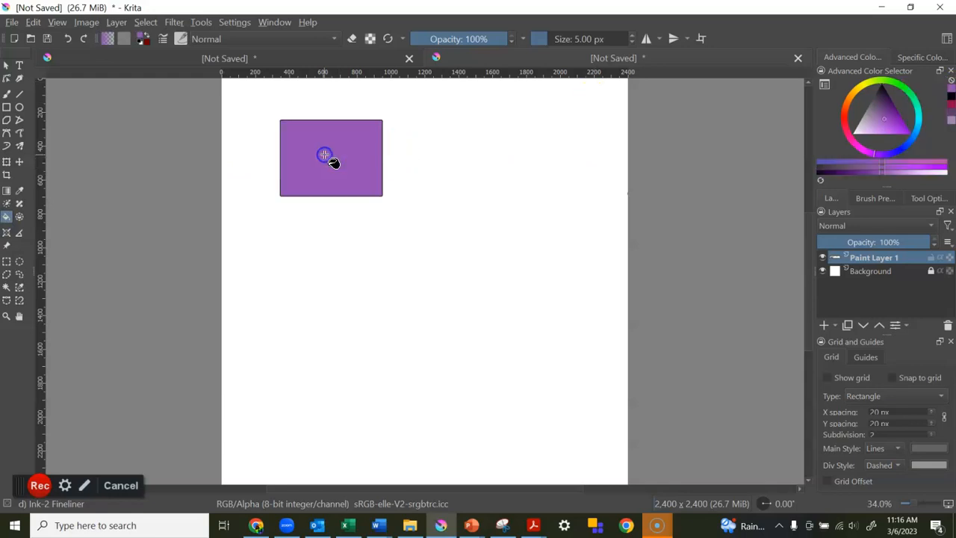
Draw a smaller purple-outlined rectangle in the upper right of the canvas and fill it with the same purple
mouse_move(946, 280)
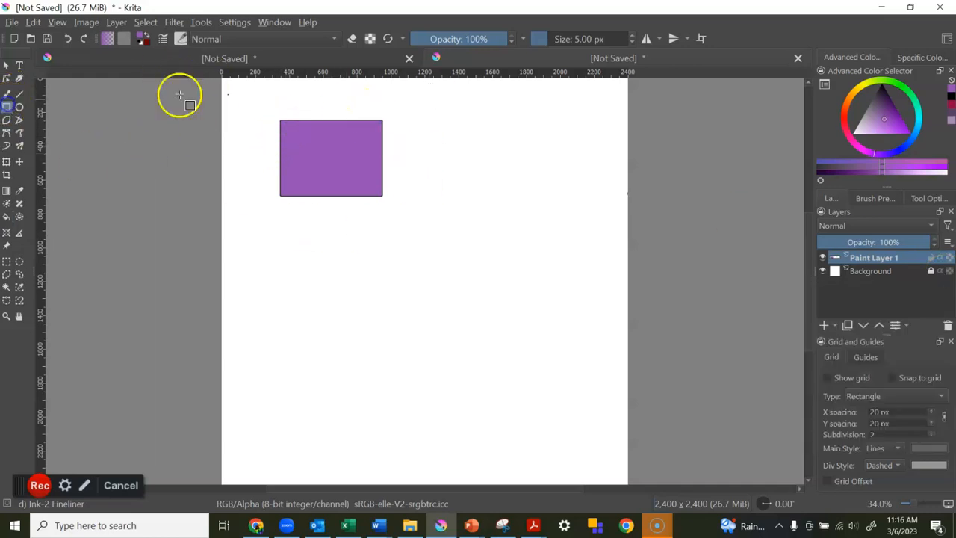
left_click_drag(486, 112, 559, 175)
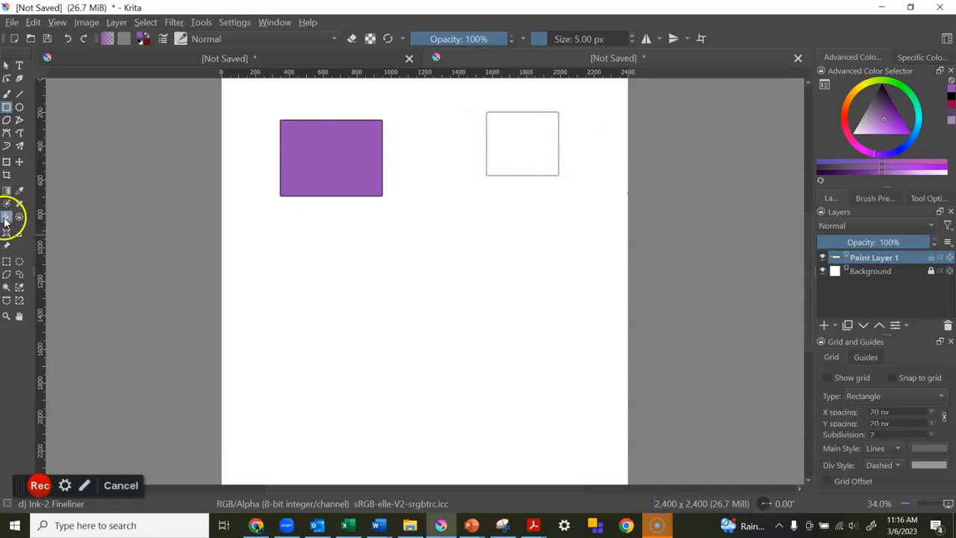
left_click(546, 142)
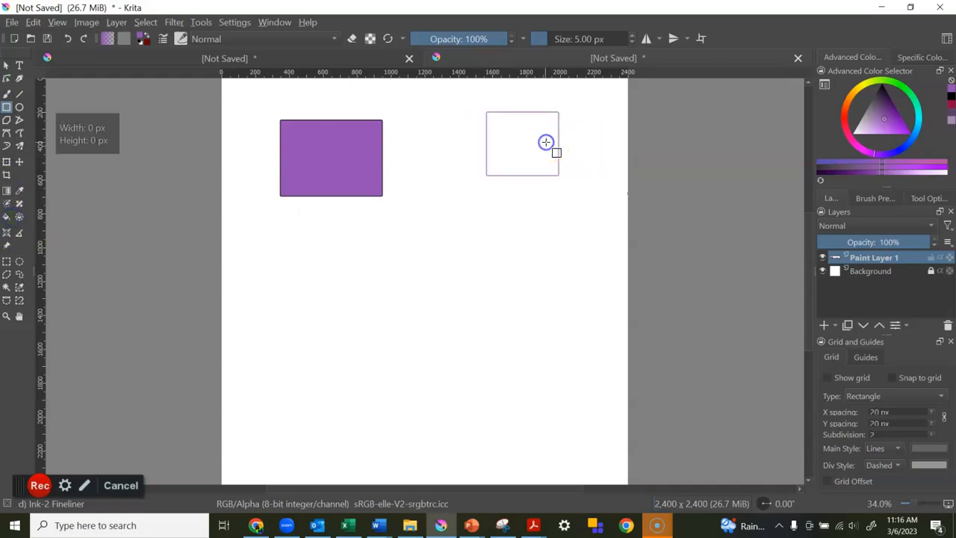
left_click(9, 216)
left_click(523, 138)
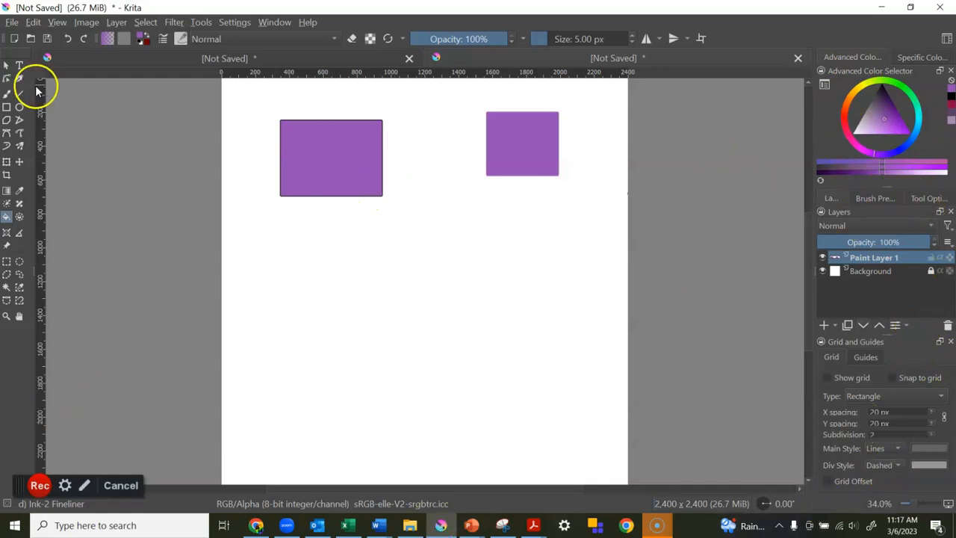
Draw a circle about 745 by 732 px below the first rectangle and fill it with the dark red background color
left_click(19, 108)
left_click_drag(259, 217, 385, 340)
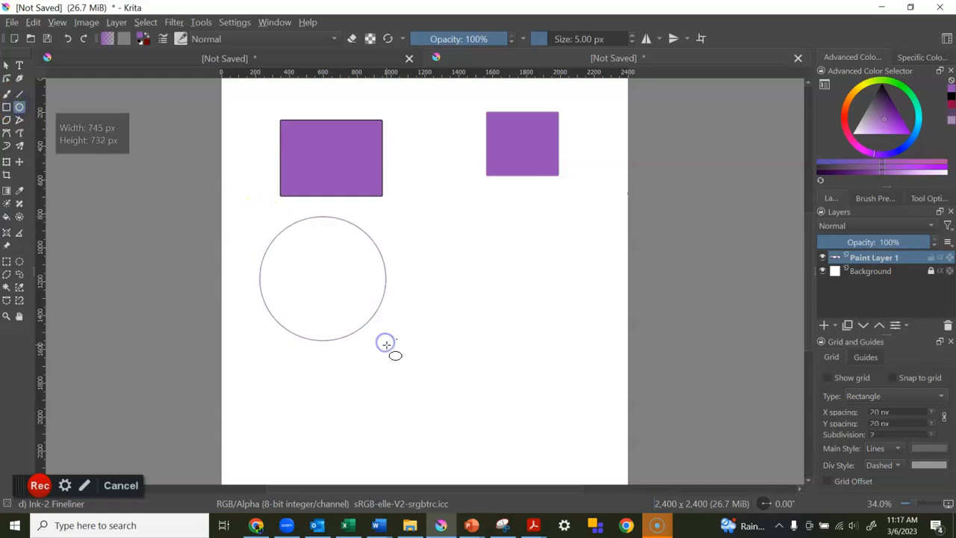
left_click(9, 217)
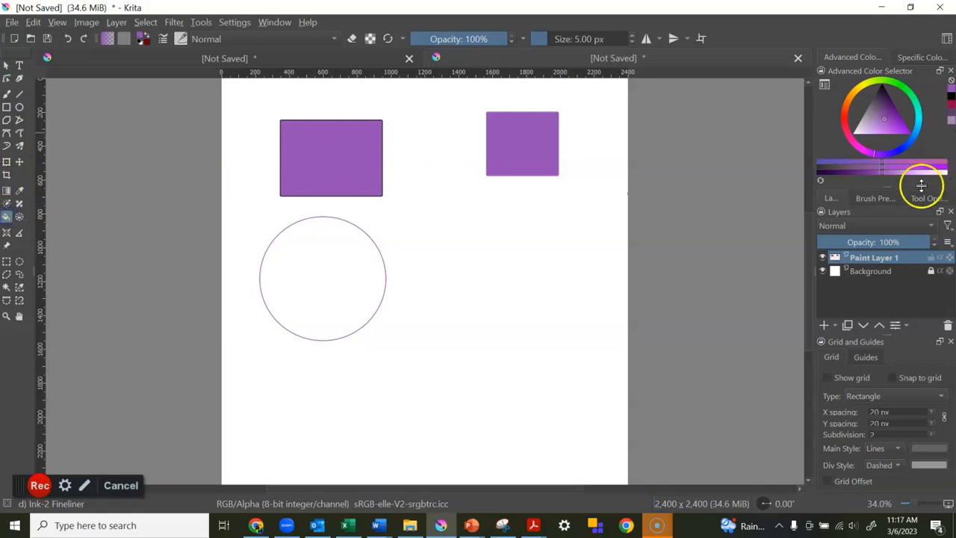
left_click(924, 199)
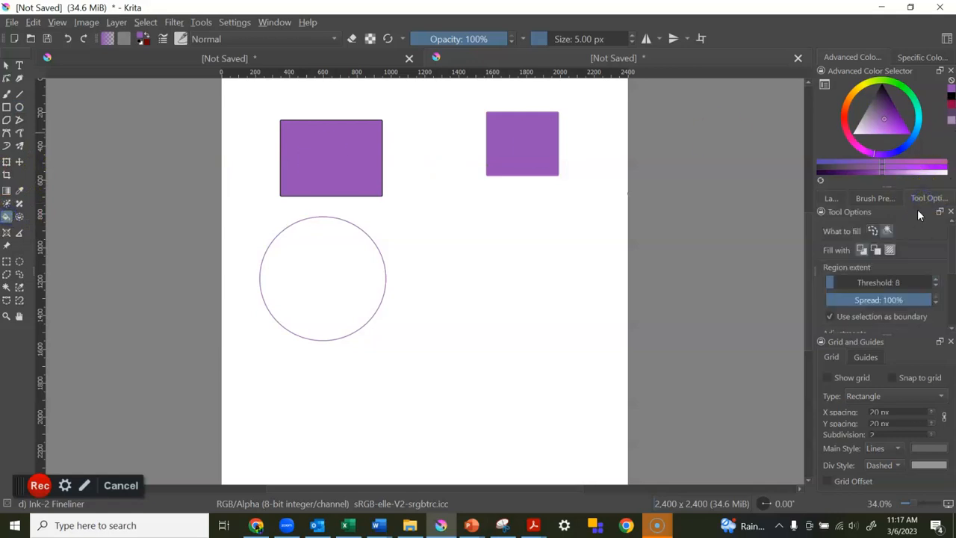
left_click(881, 253)
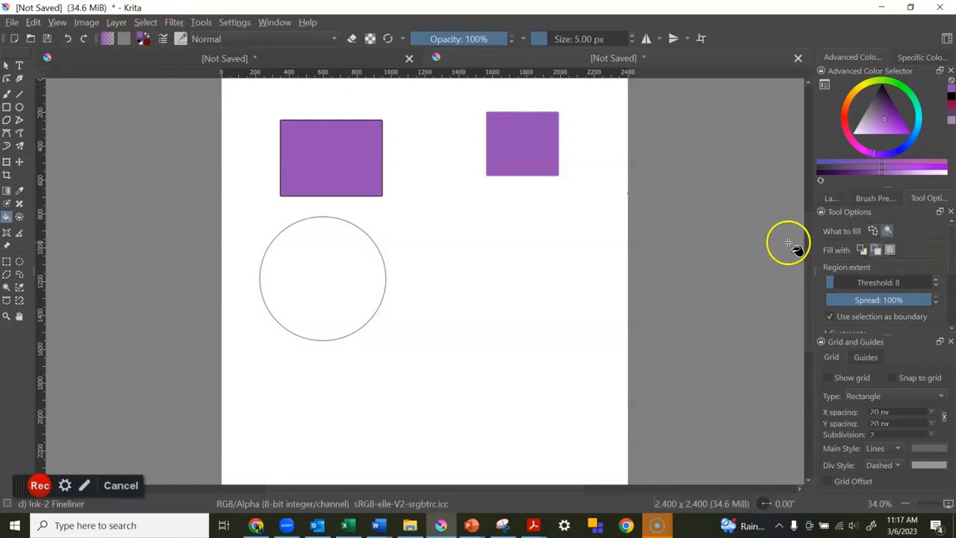
left_click(348, 269)
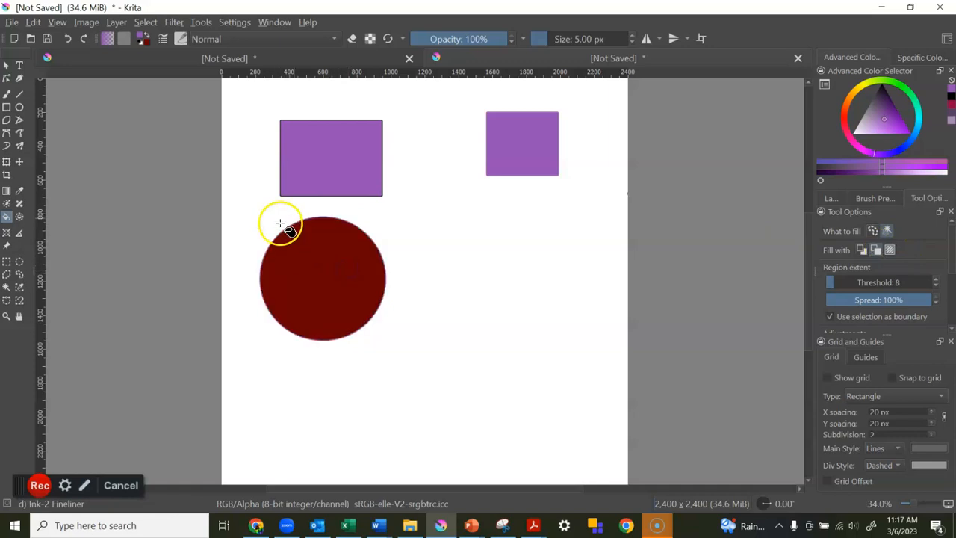
Draw a circle about 544 by 558 px to the right of the dark red one and fill it with the 15_texture-rockB.png pattern
left_click(19, 107)
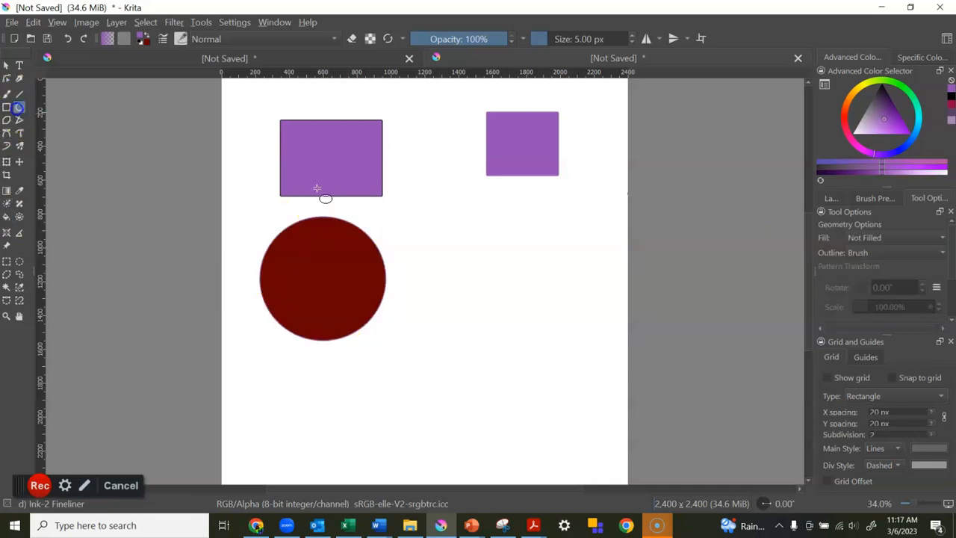
left_click_drag(465, 241, 557, 338)
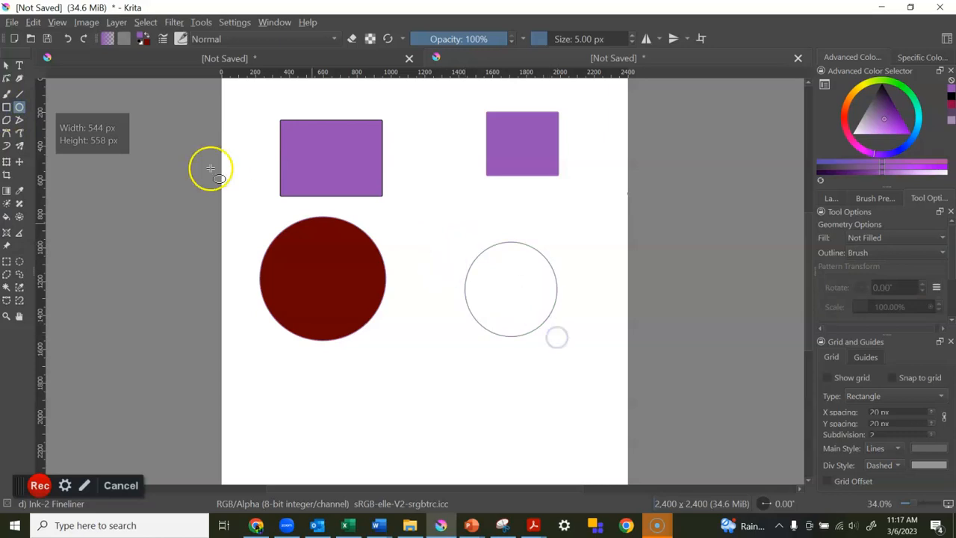
left_click(6, 218)
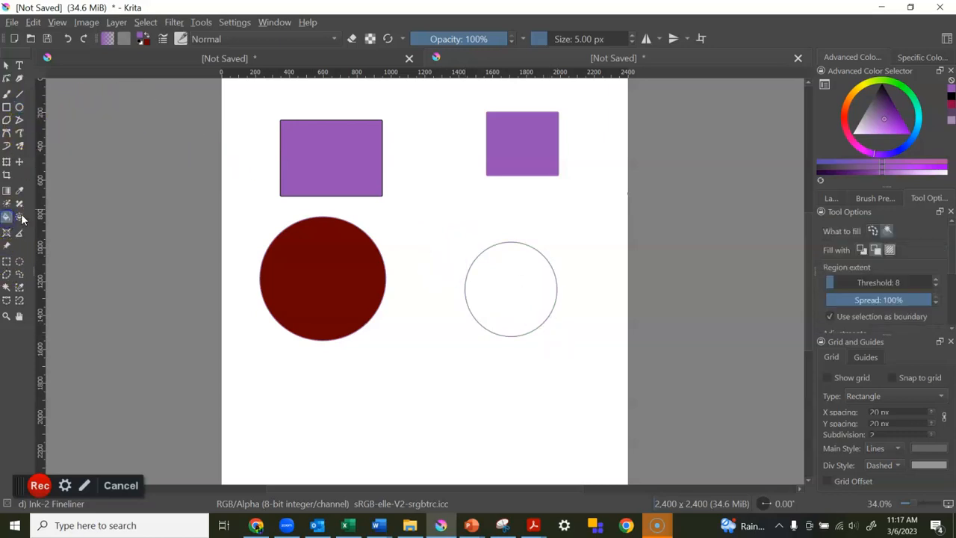
left_click(890, 250)
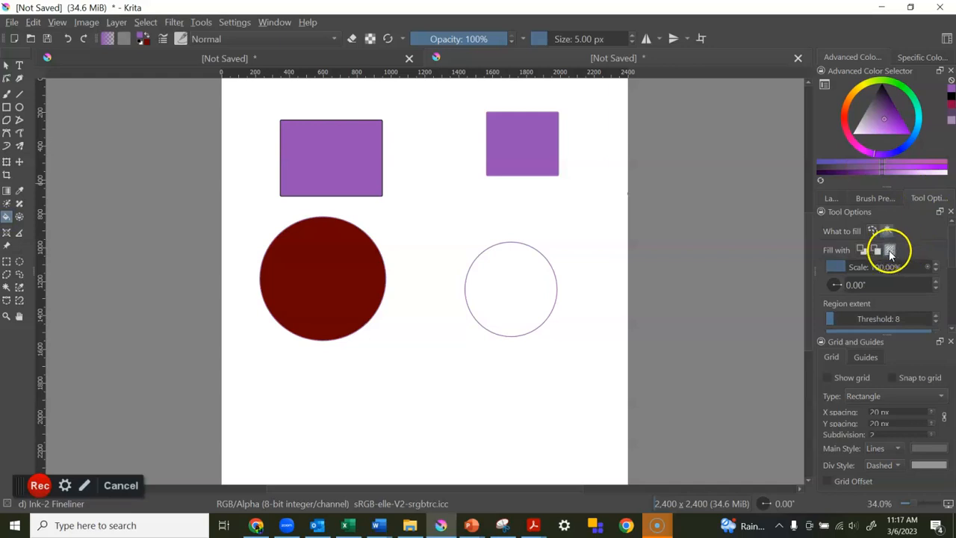
left_click(124, 43)
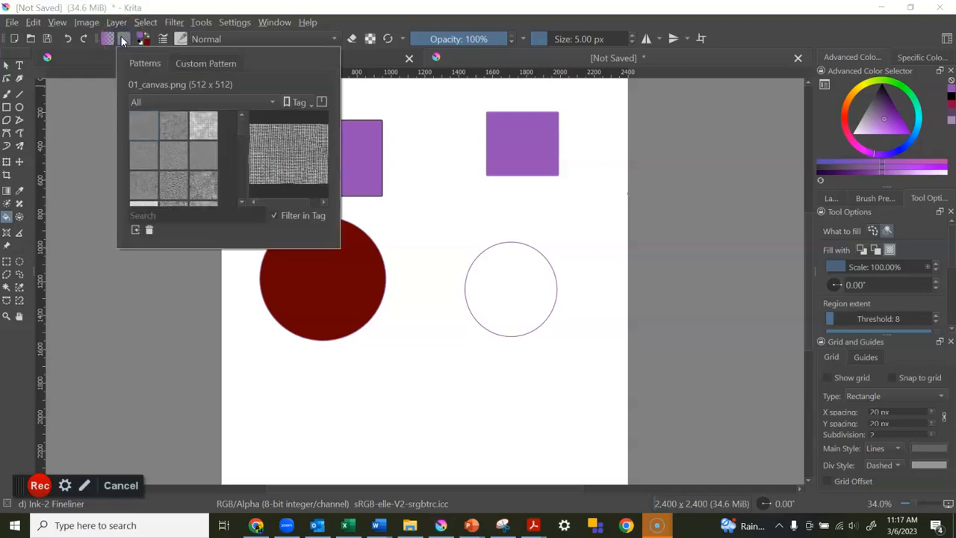
scroll(196, 185, "down", 1)
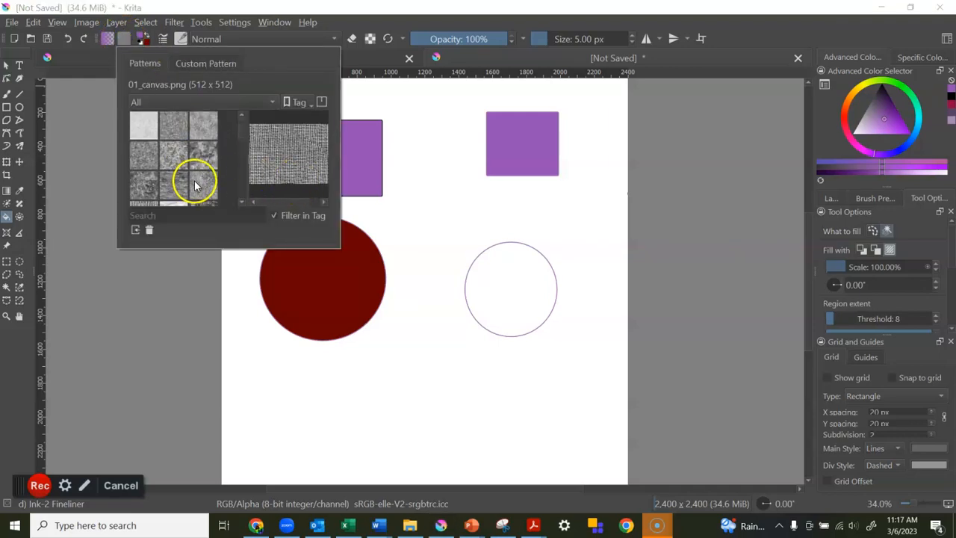
left_click(144, 190)
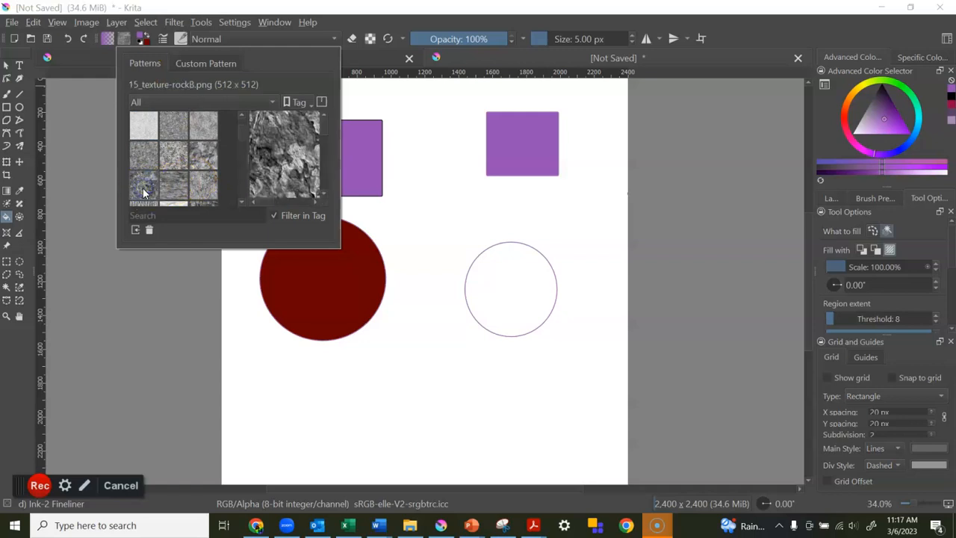
left_click(672, 194)
left_click(507, 280)
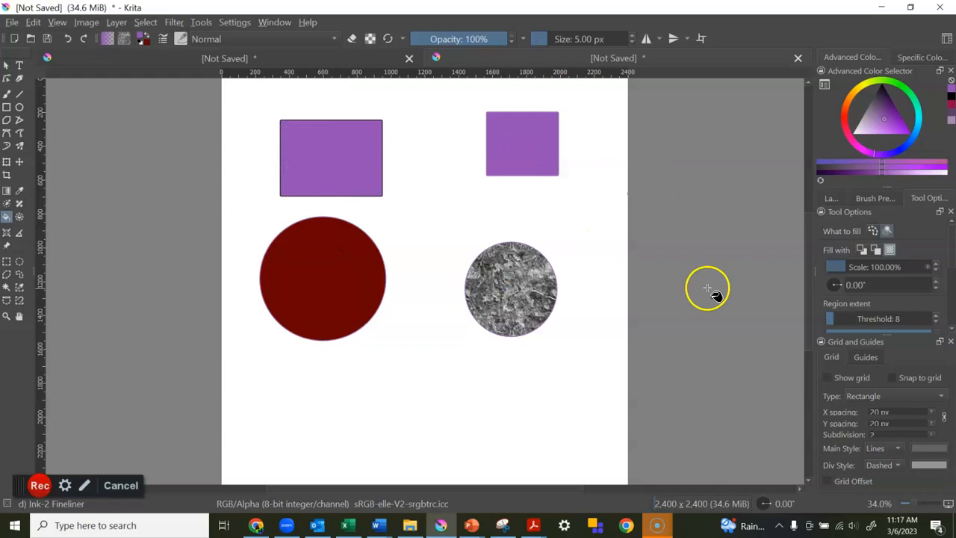
left_click(550, 282)
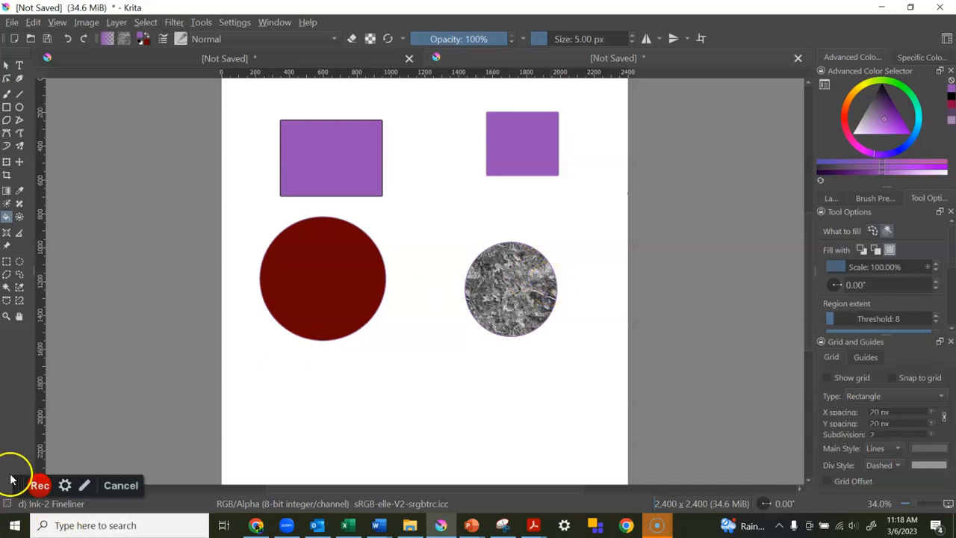
Switch the fill source back to the foreground color and draw a circle about 721 by 691 px below the textured one
left_click(861, 251)
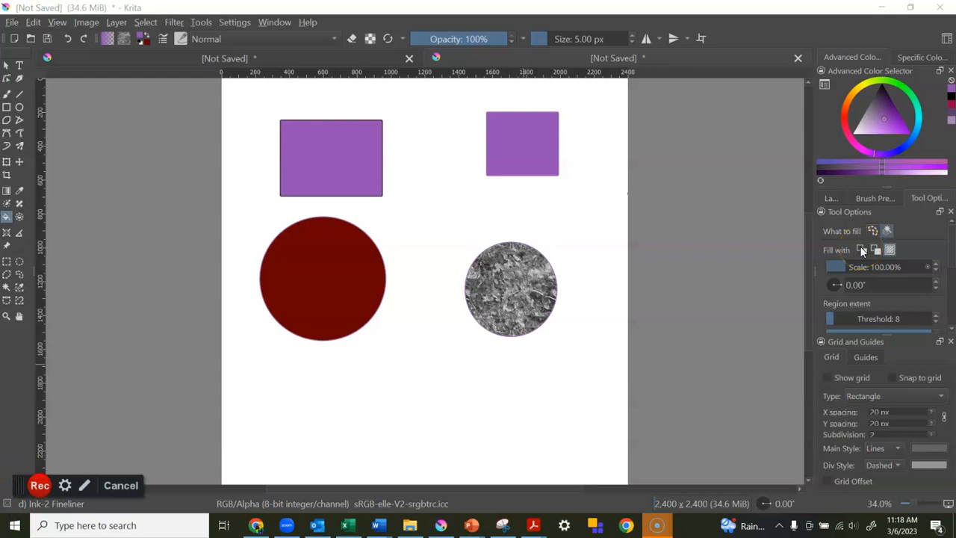
left_click(861, 250)
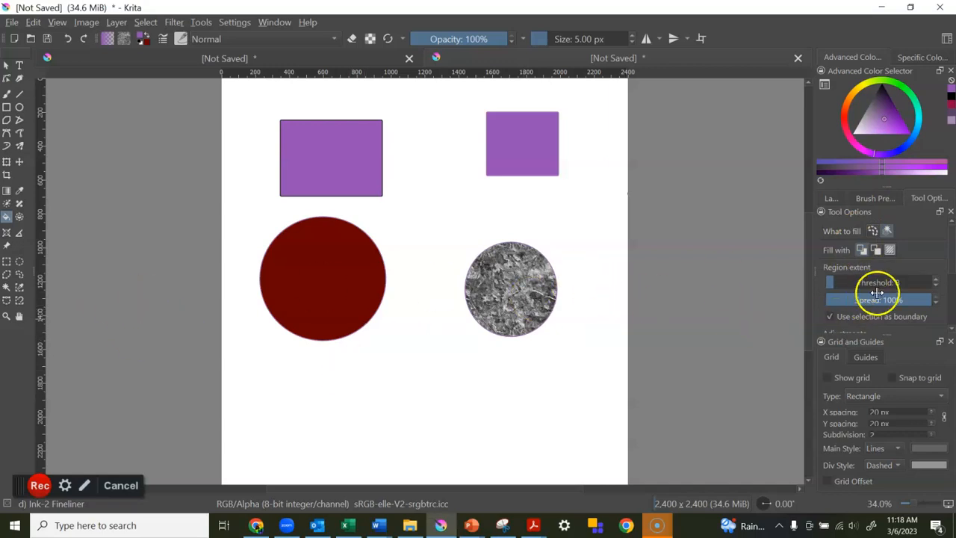
left_click(19, 109)
left_click_drag(482, 359, 603, 475)
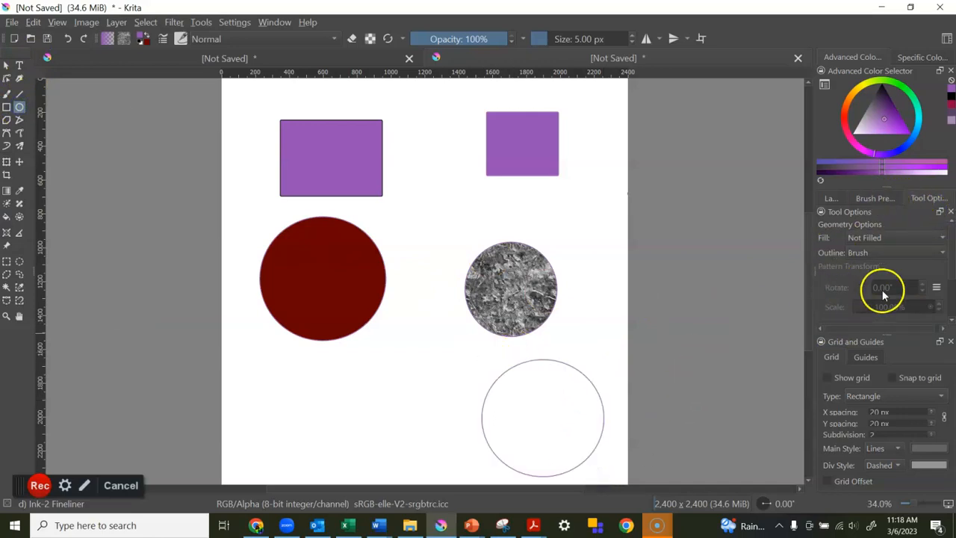
scroll(908, 281, "down", 2)
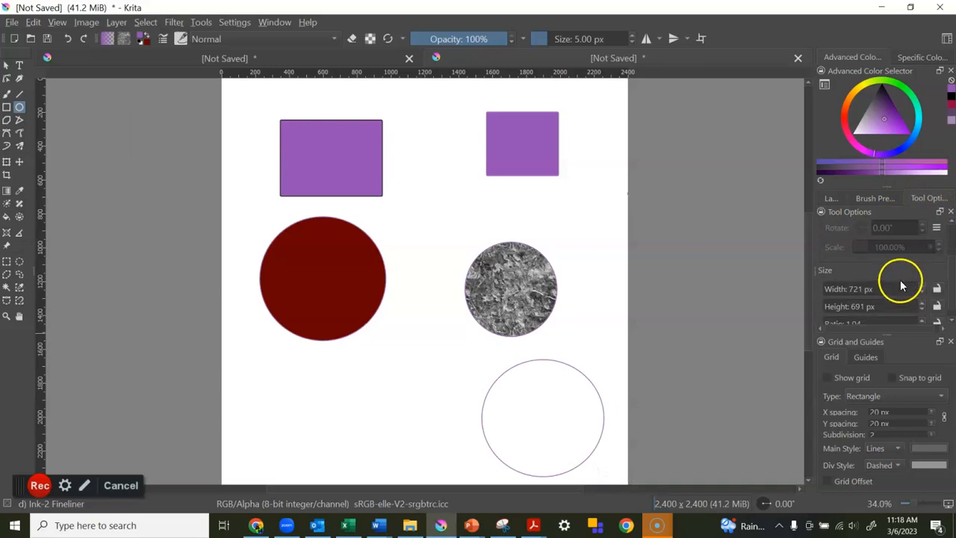
Try filling the lowest circle with purple at 99% Spread and 5 px Grow, and undo the fill
left_click(6, 217)
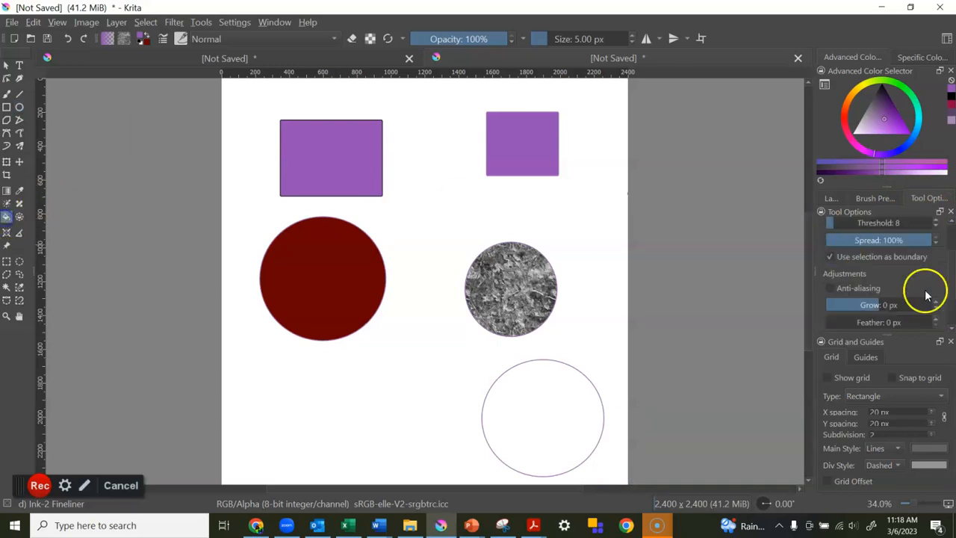
scroll(905, 258, "up", 2)
scroll(921, 269, "down", 1)
scroll(928, 298, "down", 2)
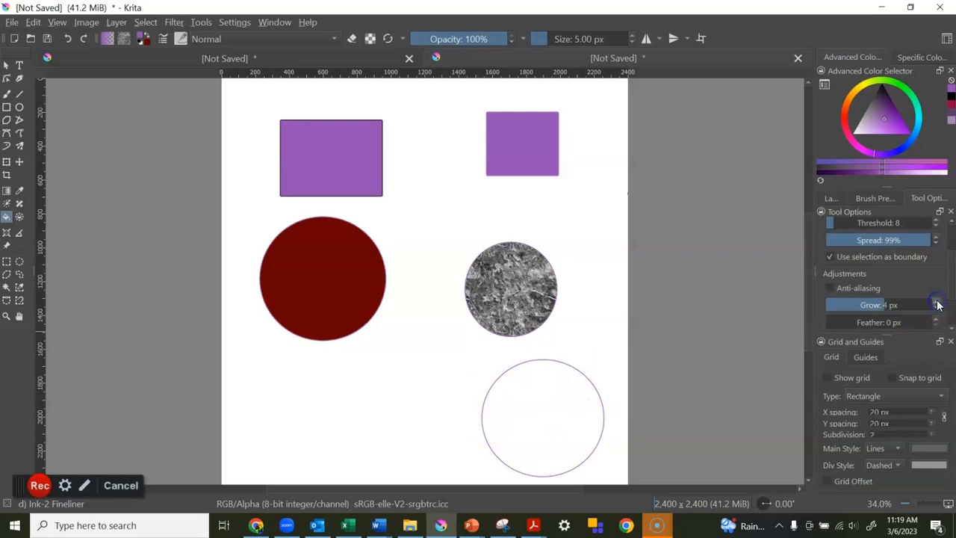
left_click(542, 418)
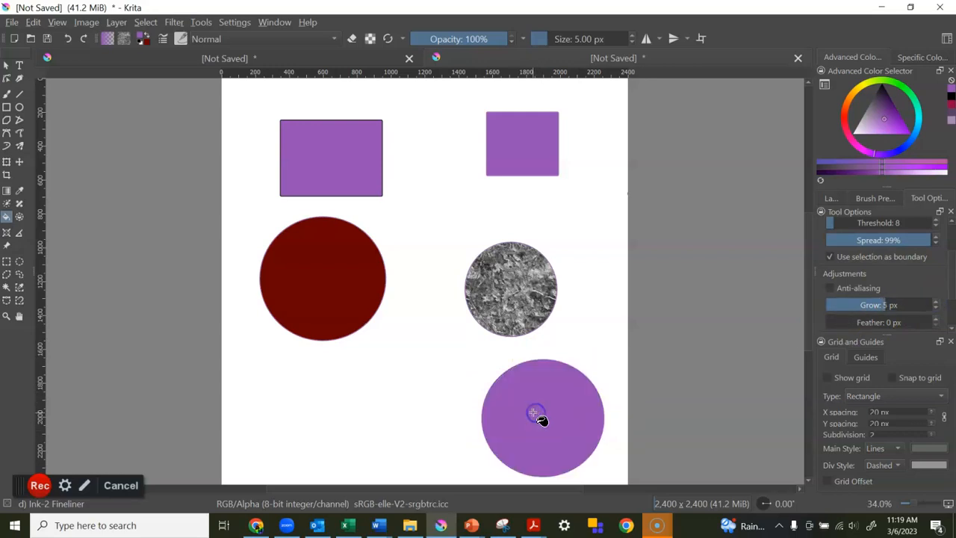
left_click(67, 38)
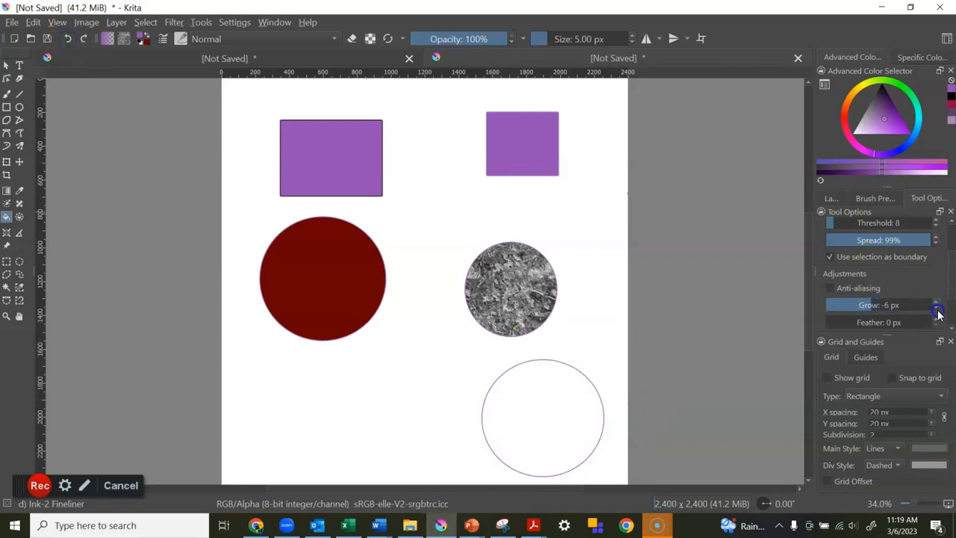
Try filling the lowest circle with Grow at -10 px, examine the gap at its edge, and undo the fill
left_click(547, 411)
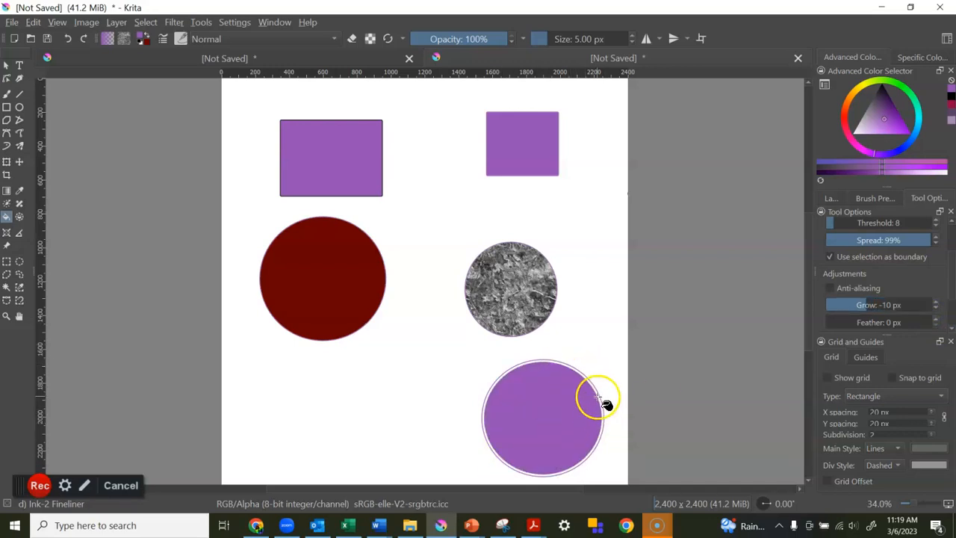
key("1")
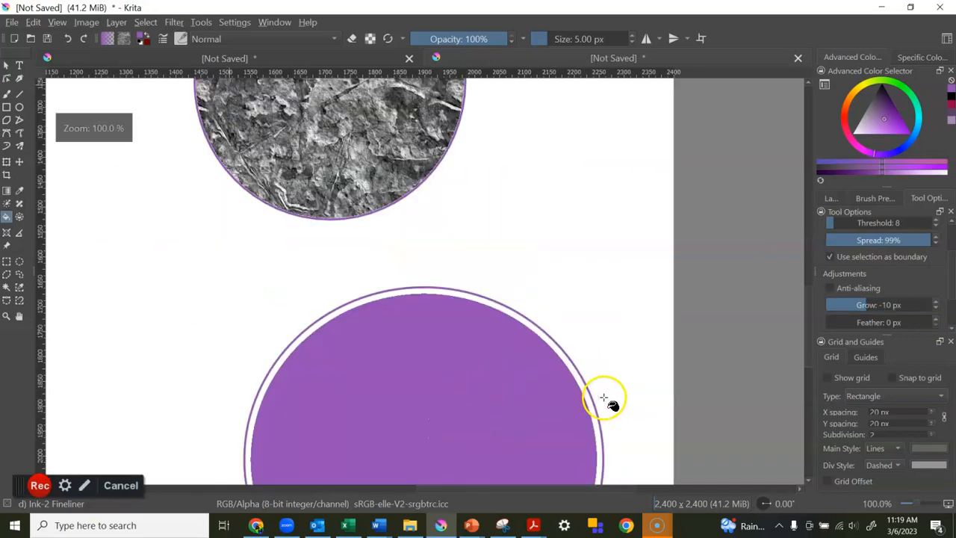
left_click(67, 38)
Try filling the lowest circle with purple at 0 px Grow and 6 px Feather, and undo the fill
left_click(935, 302)
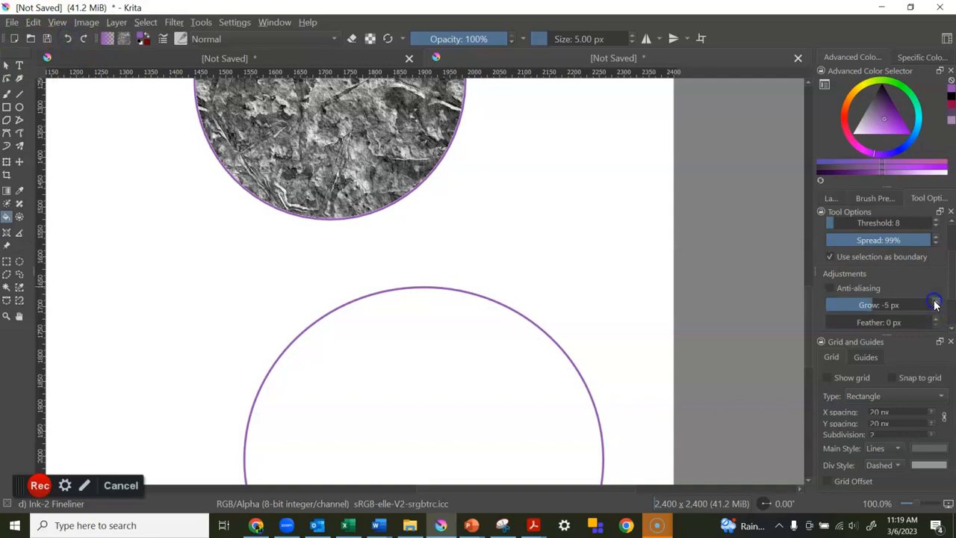
left_click(938, 321)
left_click(464, 405)
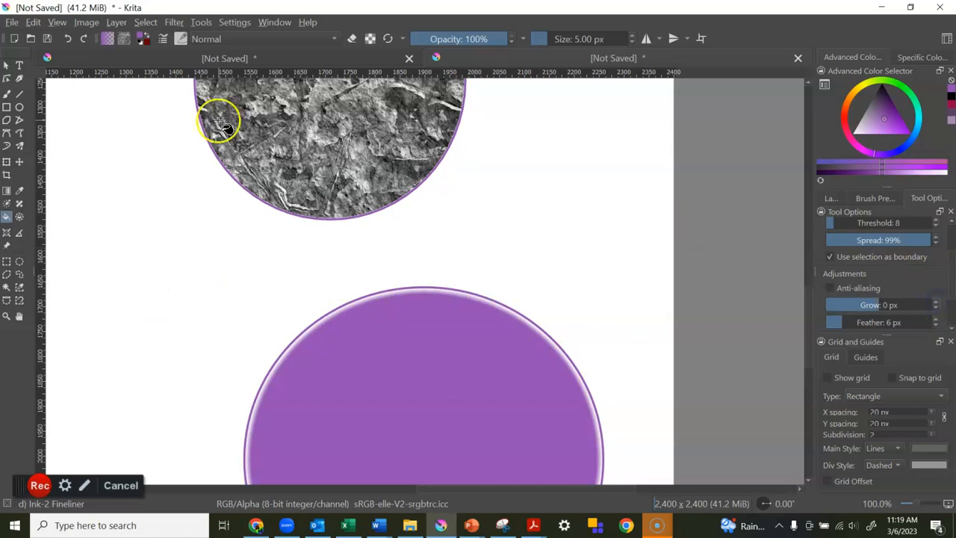
left_click(67, 38)
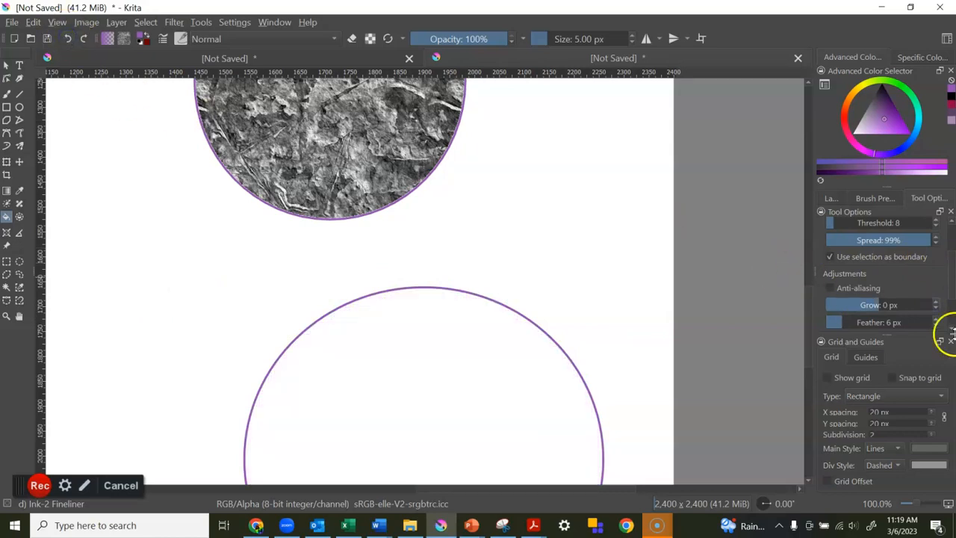
Try filling the lowest circle with Feather reset to 0 px, examine the fill along its outline, and undo it
left_click(935, 319)
left_click(936, 320)
left_click(935, 319)
left_click(935, 320)
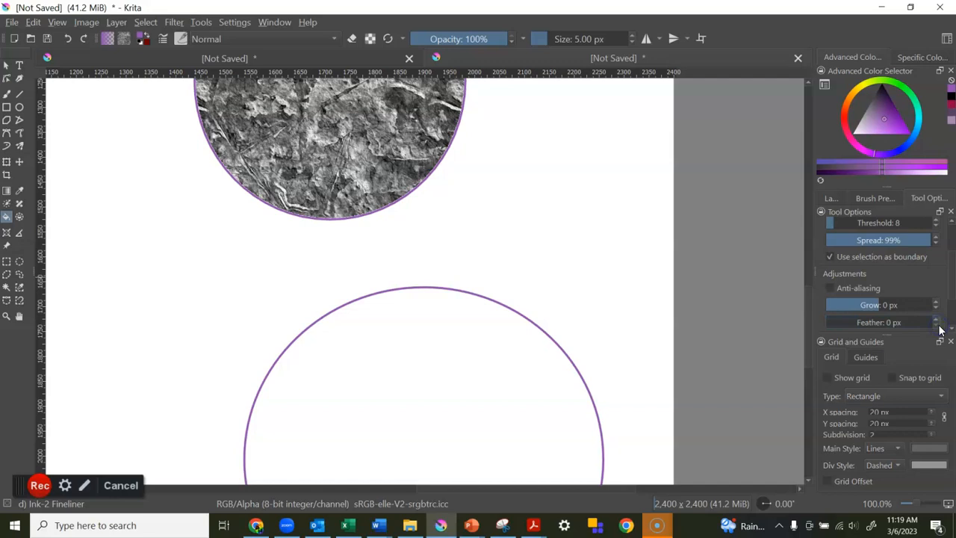
left_click(429, 359)
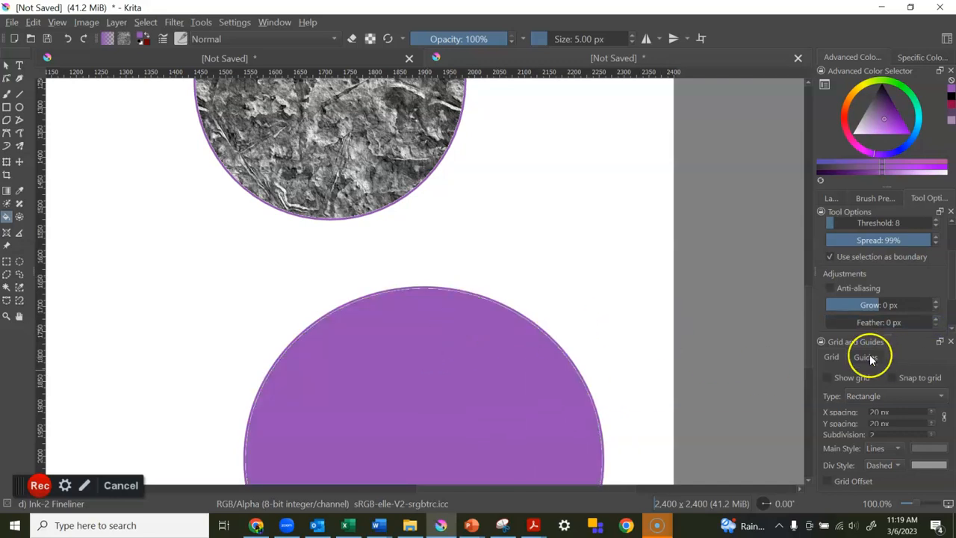
scroll(455, 450, "up", 2)
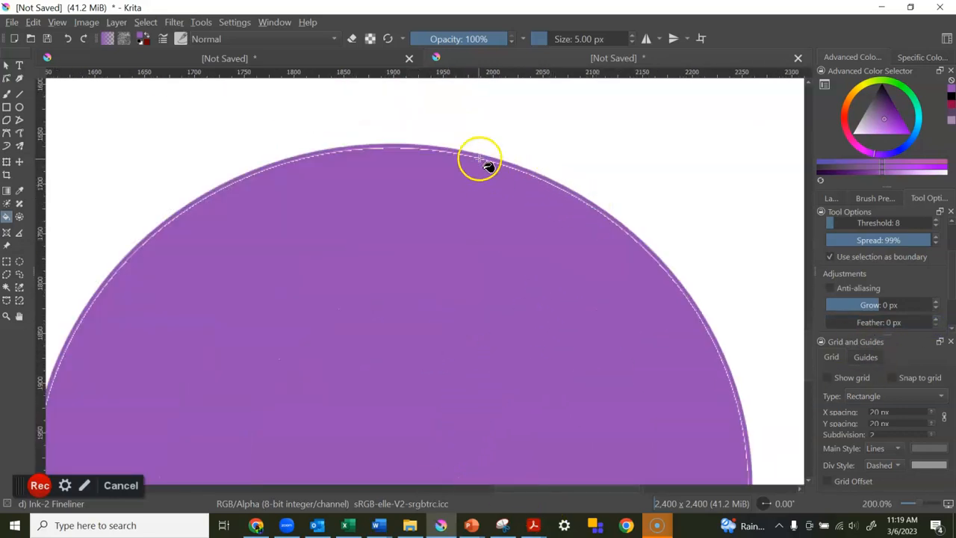
left_click(66, 38)
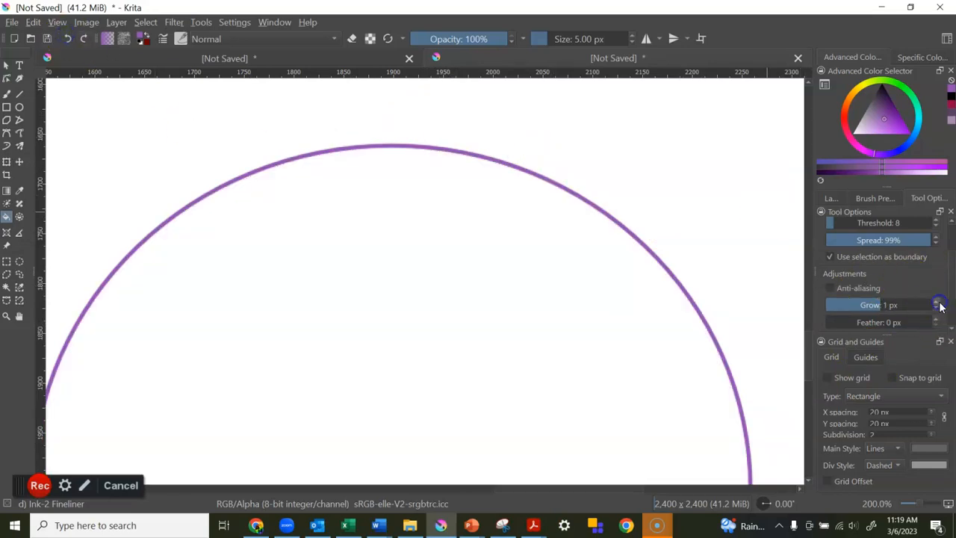
Try filling the lowest circle with Grow at 1 px, examine its edge up close, and undo the fill
left_click(351, 271)
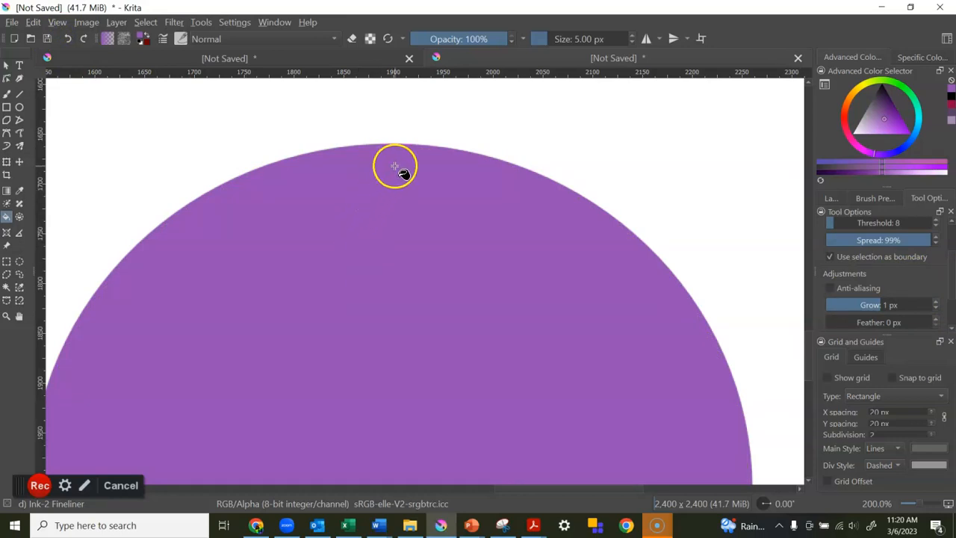
scroll(436, 191, "up", 1)
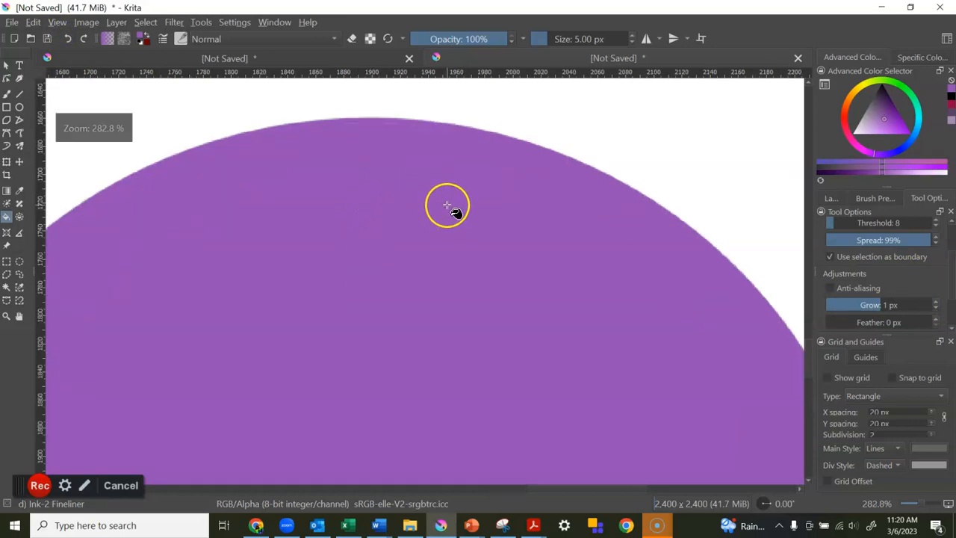
left_click(68, 38)
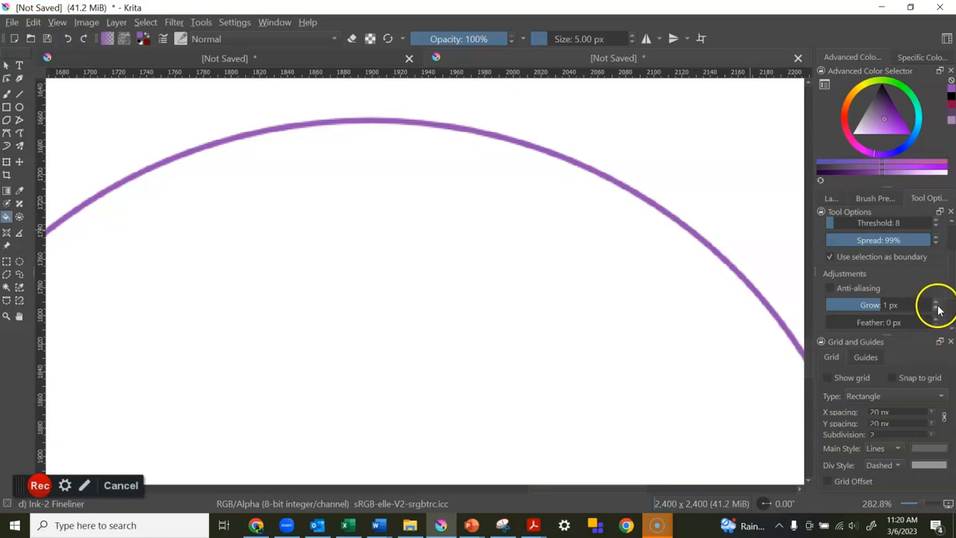
Fill the lowest circle with purple using a Grow of 2 px, and check its edge
left_click(559, 329)
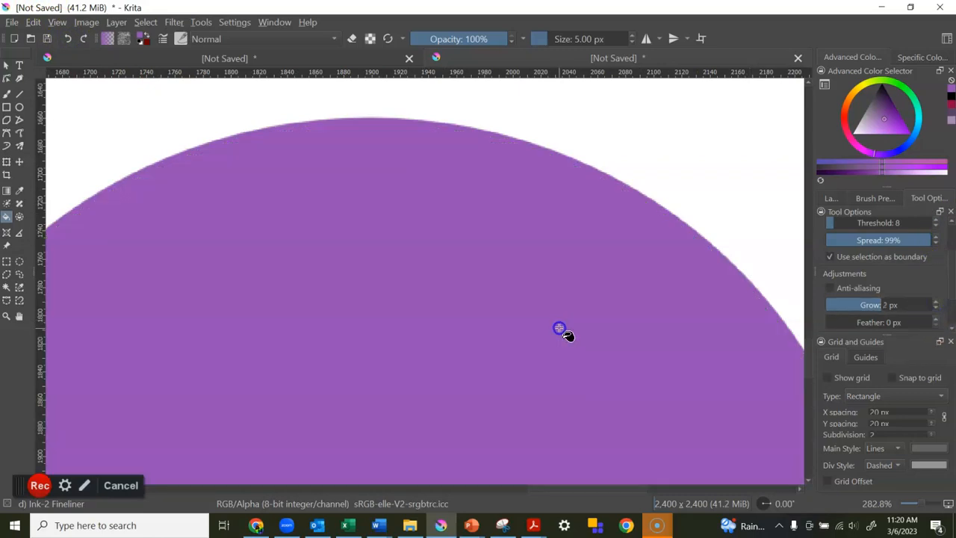
key("1")
left_click(668, 371)
left_click(301, 384)
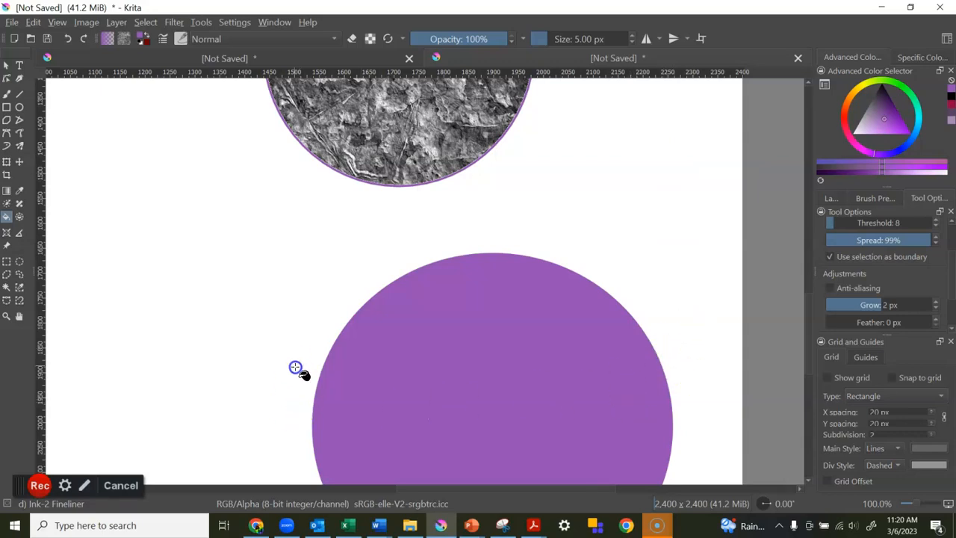
left_click(688, 438)
Draw an elliptical selection about 575 by 585 px in the empty area below the dark red circle
left_click_drag(537, 493, 426, 486)
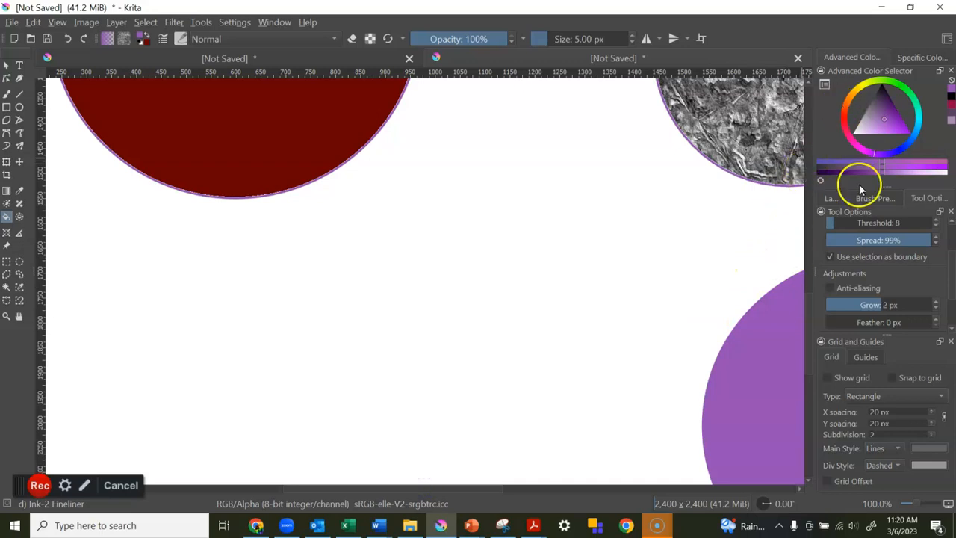
left_click_drag(816, 314, 805, 339)
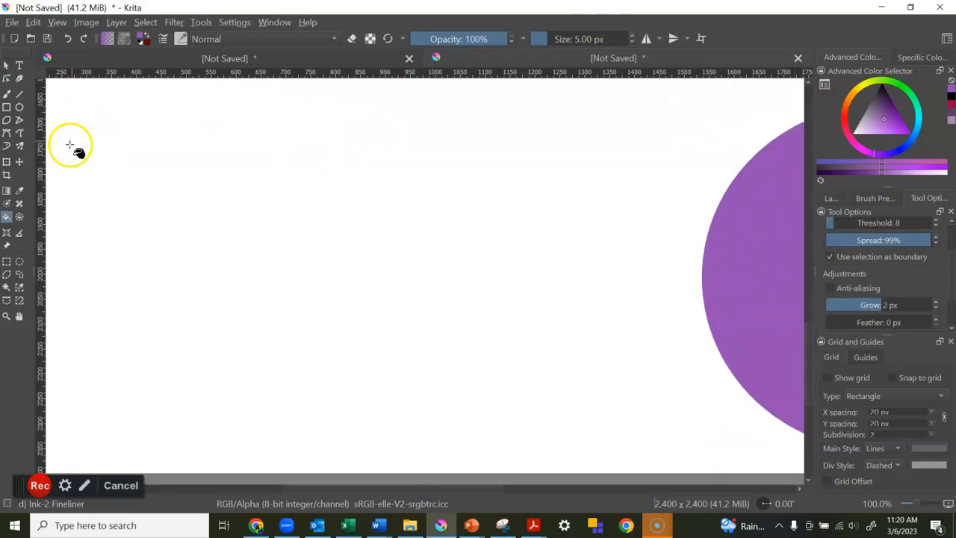
left_click(19, 263)
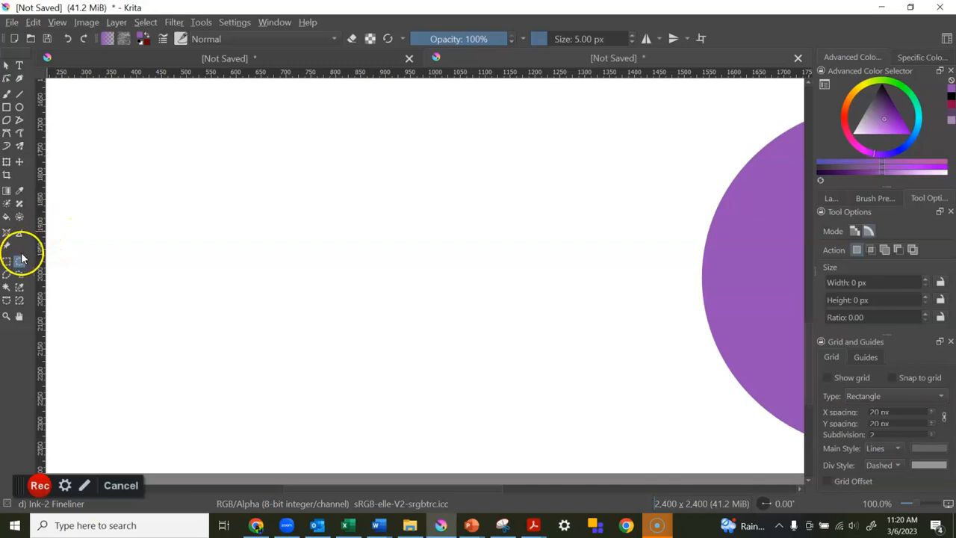
left_click_drag(137, 156, 413, 434)
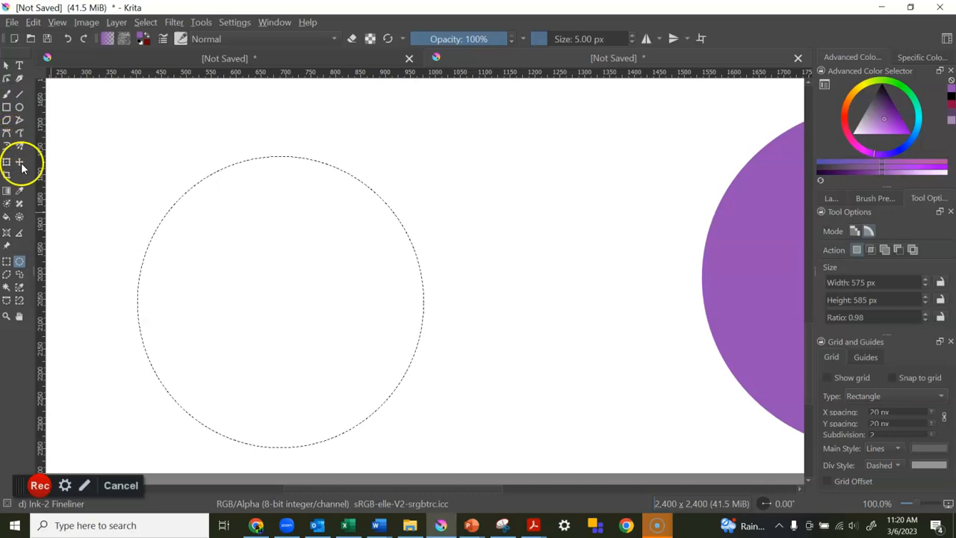
Fill the elliptical selection with the purple foreground color, deselect it, and view the whole set of filled shapes
left_click(7, 217)
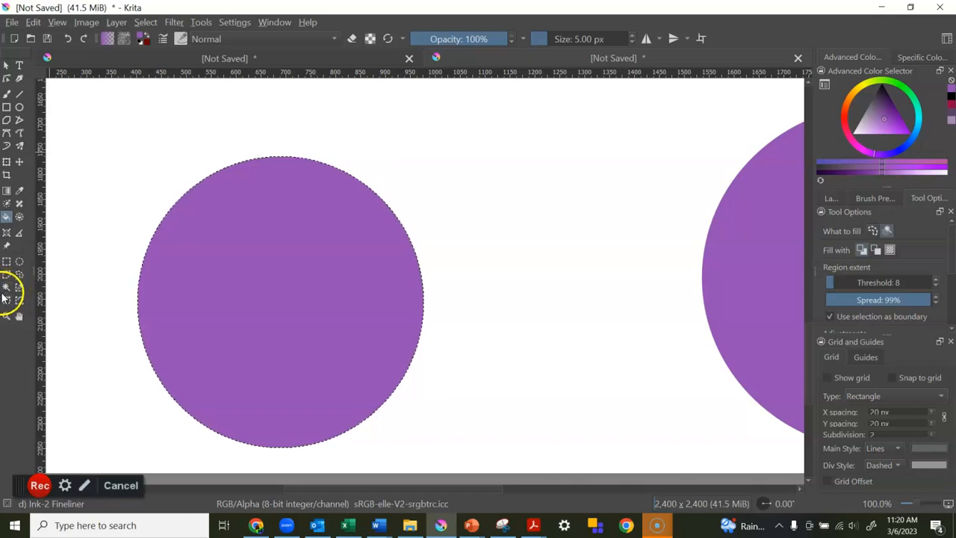
left_click(145, 23)
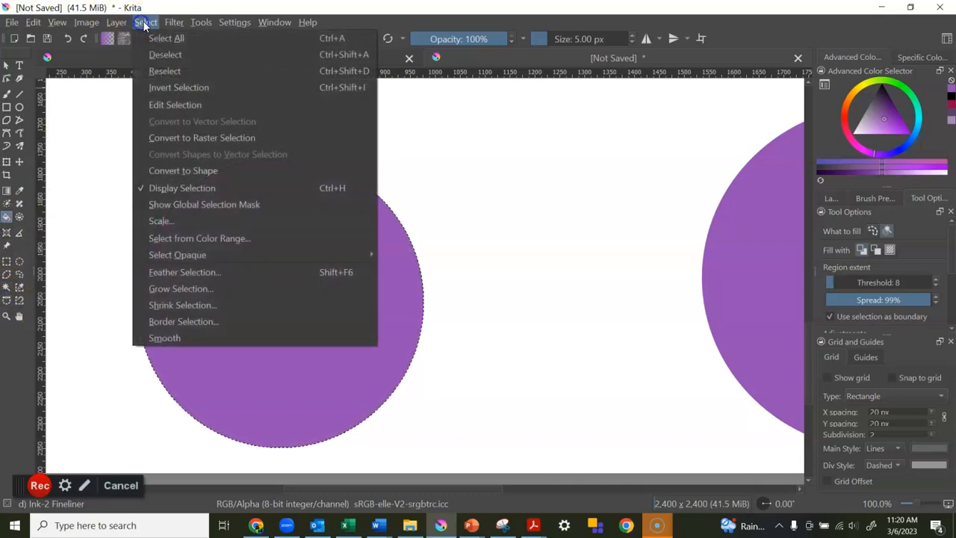
left_click(173, 54)
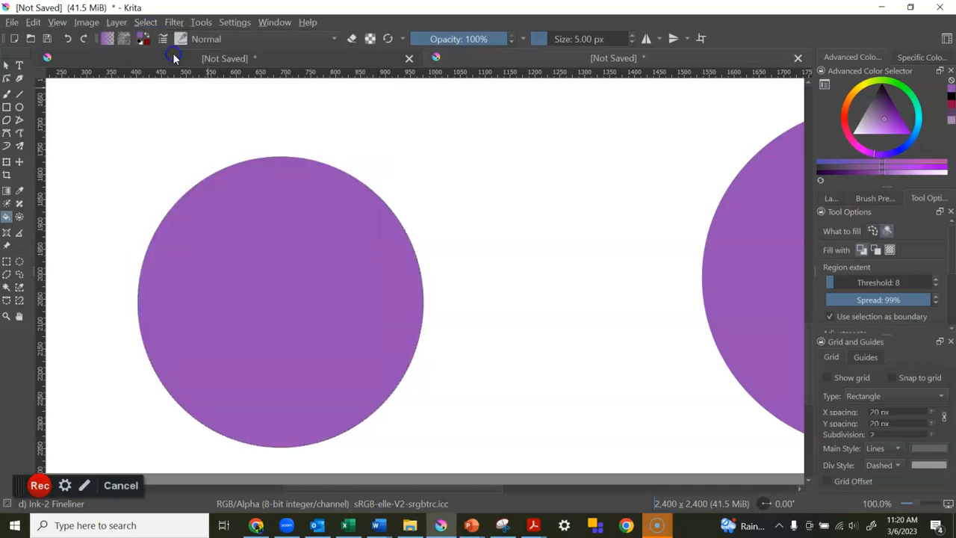
scroll(567, 319, "down", 1)
scroll(576, 316, "down", 2)
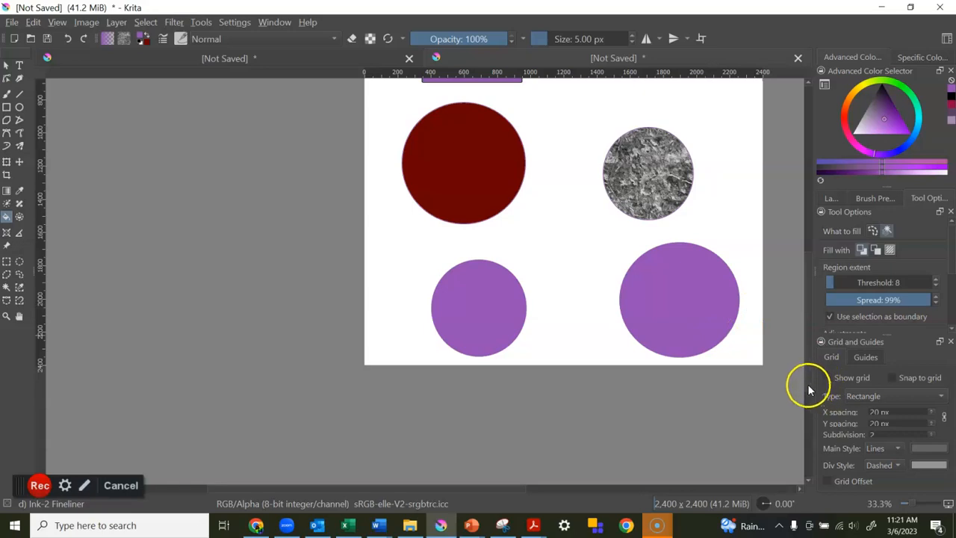
scroll(807, 384, "up", 5)
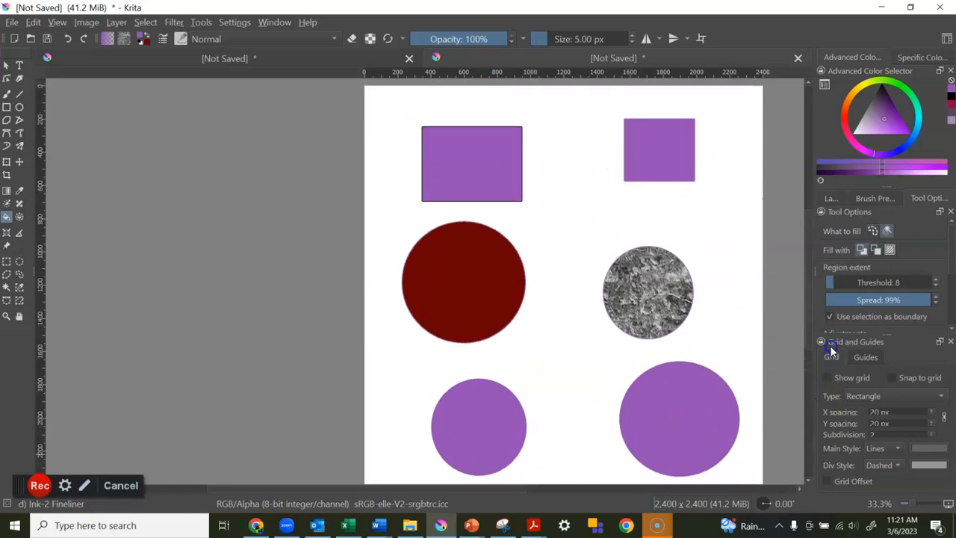